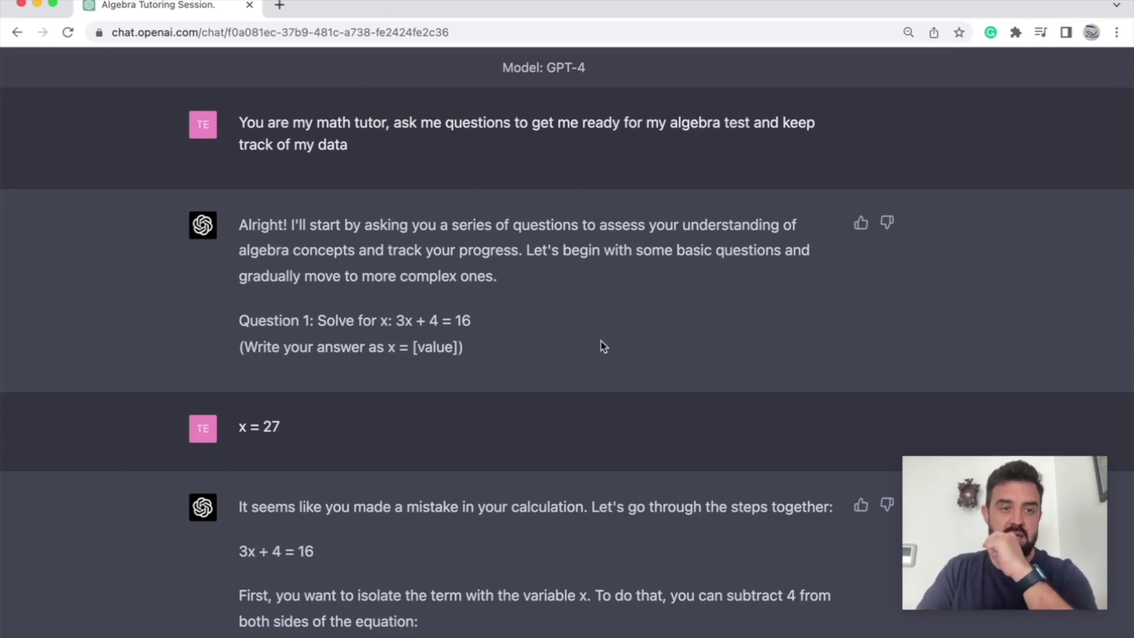
# Scroll the algebra tutoring chat down to the corrected answer x = 4 and Question 2.
pyautogui.scroll(-2, 602, 345)
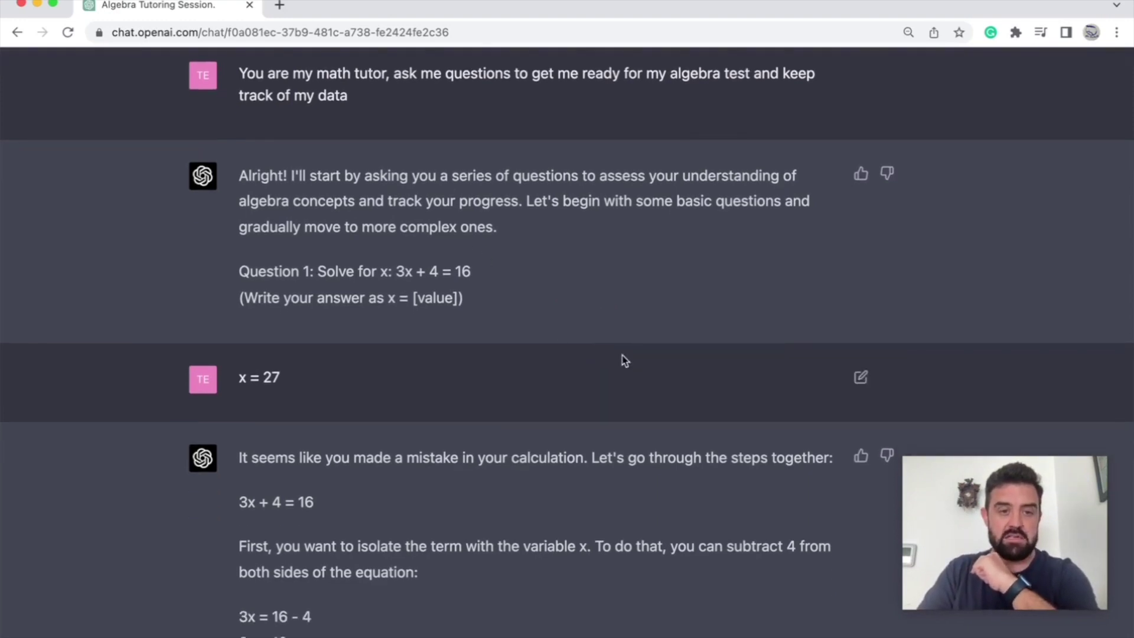
pyautogui.scroll(-3, 625, 360)
pyautogui.scroll(1, 529, 322)
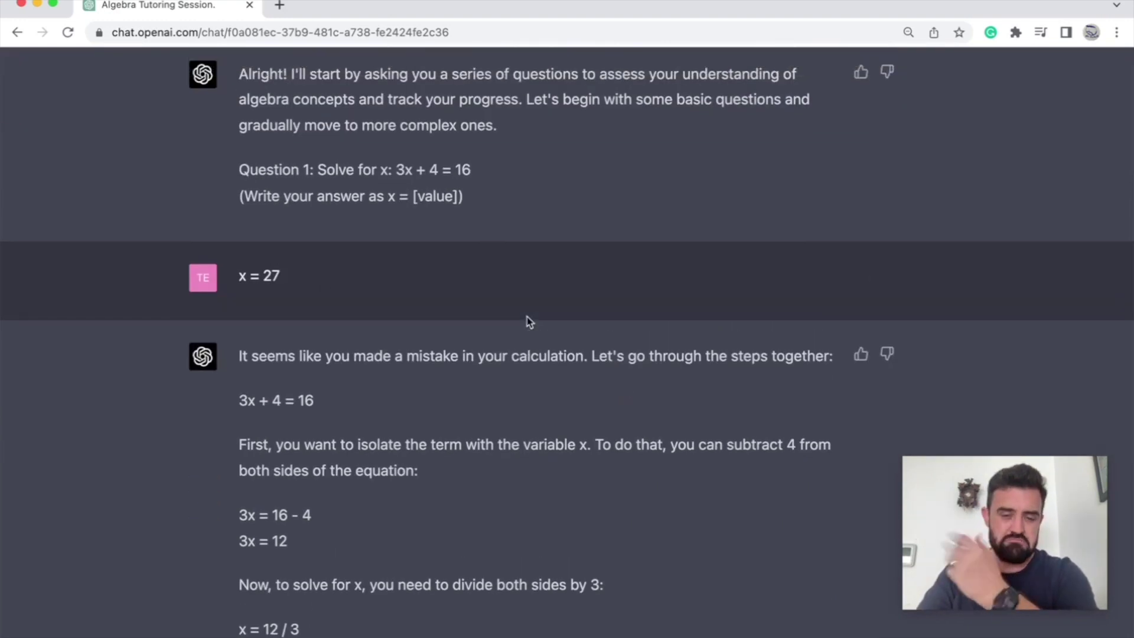
pyautogui.scroll(-5, 527, 322)
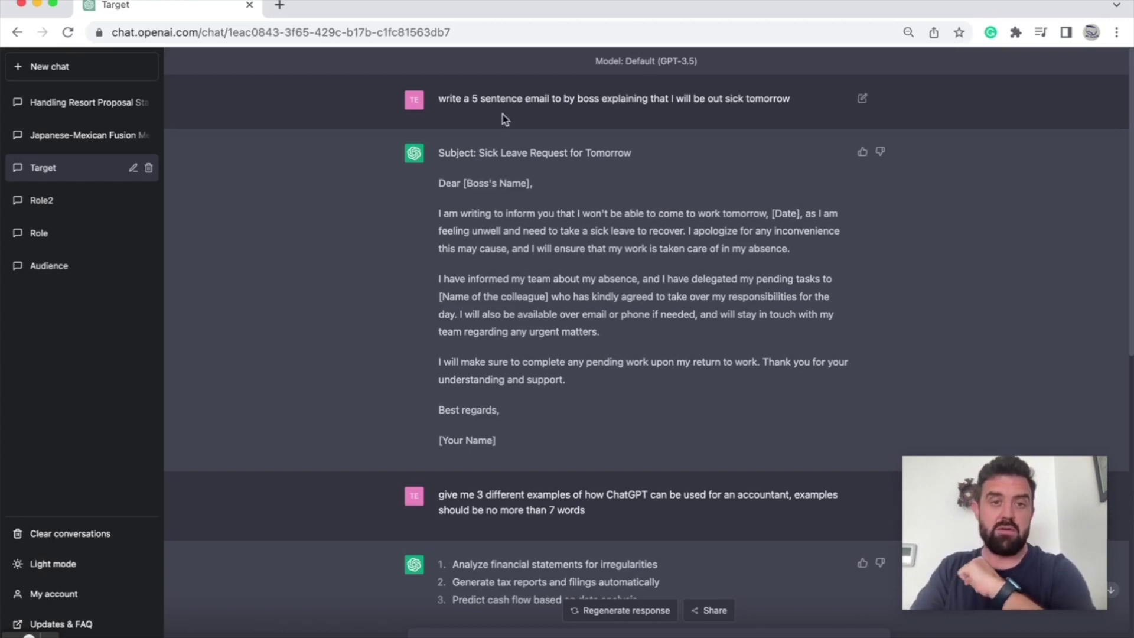
# Scroll through the Target chat's five-sentence sick email, accountant examples and egg prompt.
pyautogui.scroll(5, 508, 121)
pyautogui.hscroll(-1, 508, 136)
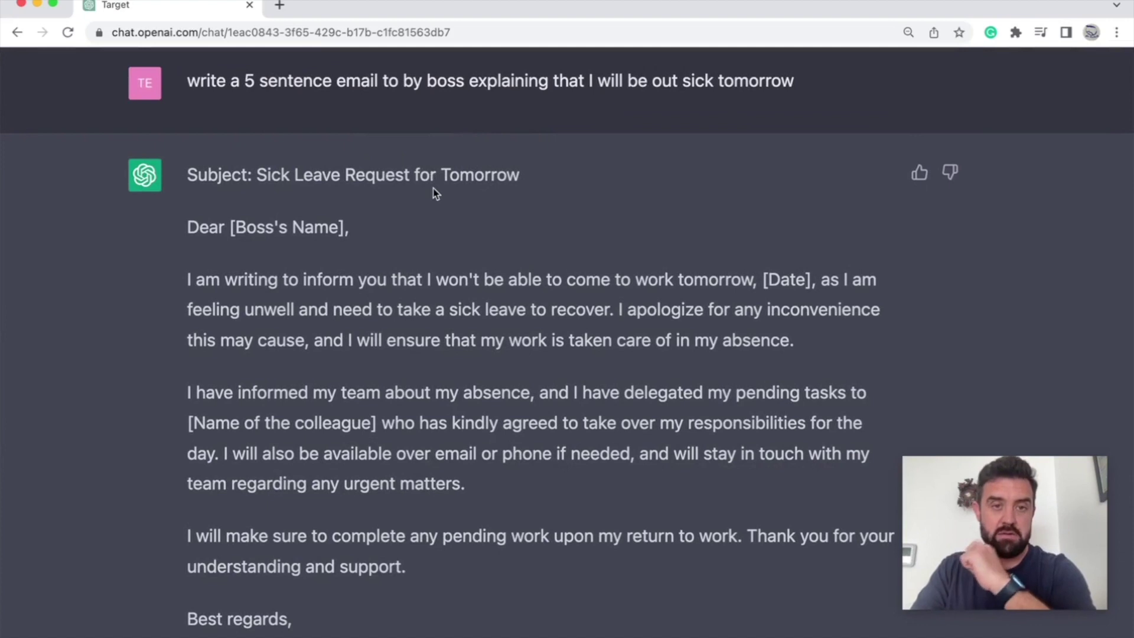
pyautogui.hscroll(1, 433, 215)
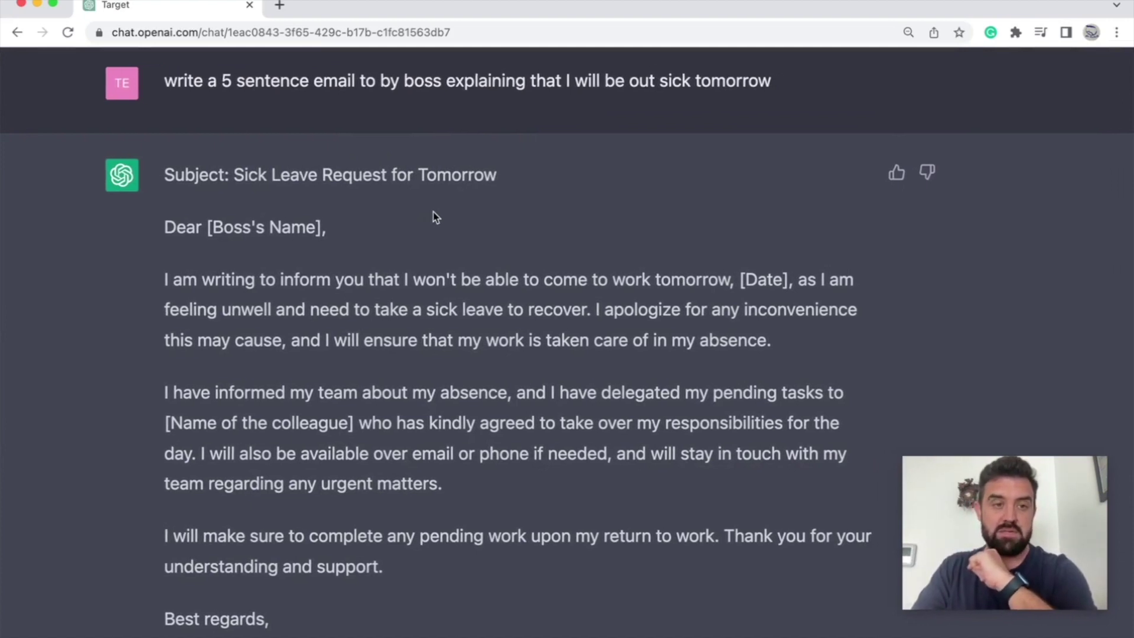
pyautogui.scroll(-2, 432, 215)
pyautogui.scroll(2, 433, 215)
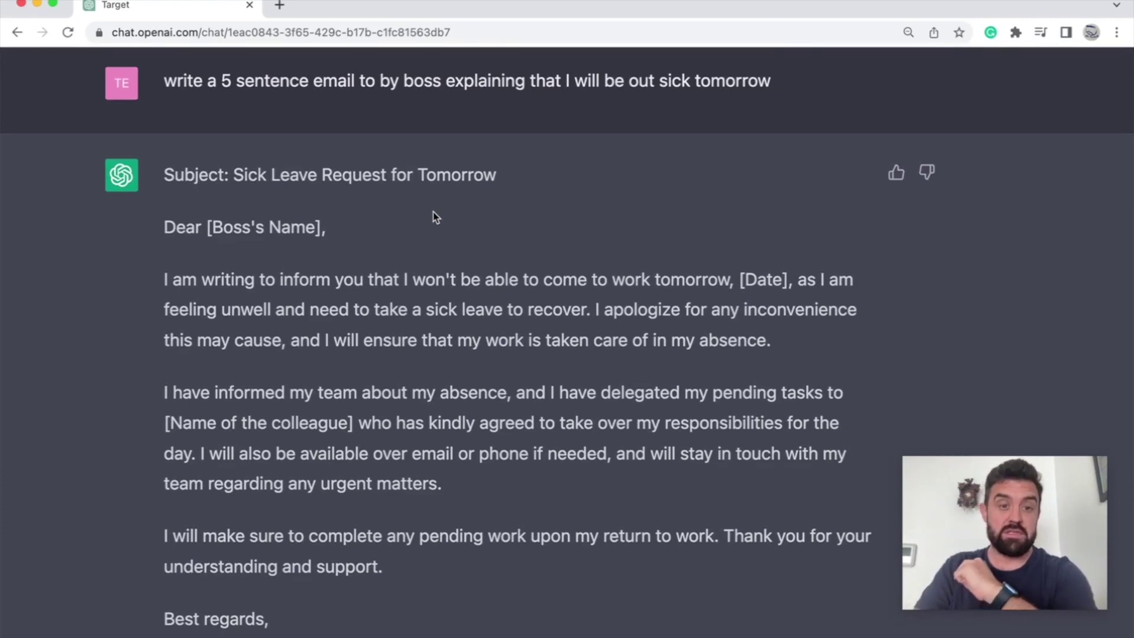
pyautogui.scroll(-3, 436, 218)
pyautogui.scroll(-5, 436, 220)
pyautogui.scroll(3, 610, 392)
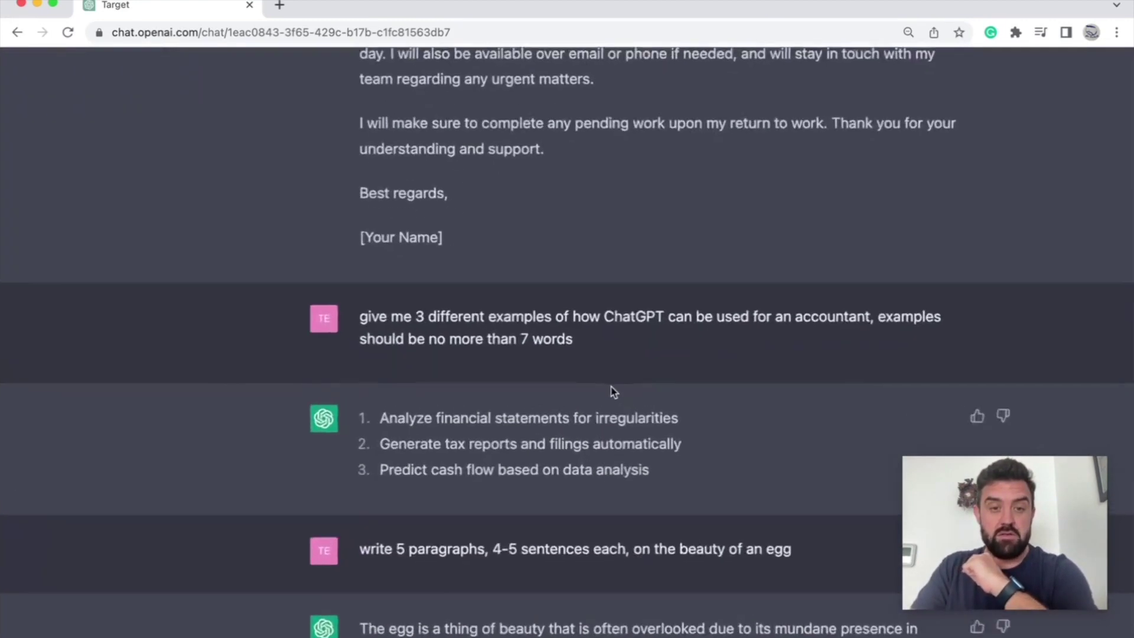
pyautogui.hscroll(3, 613, 392)
pyautogui.scroll(-4, 613, 391)
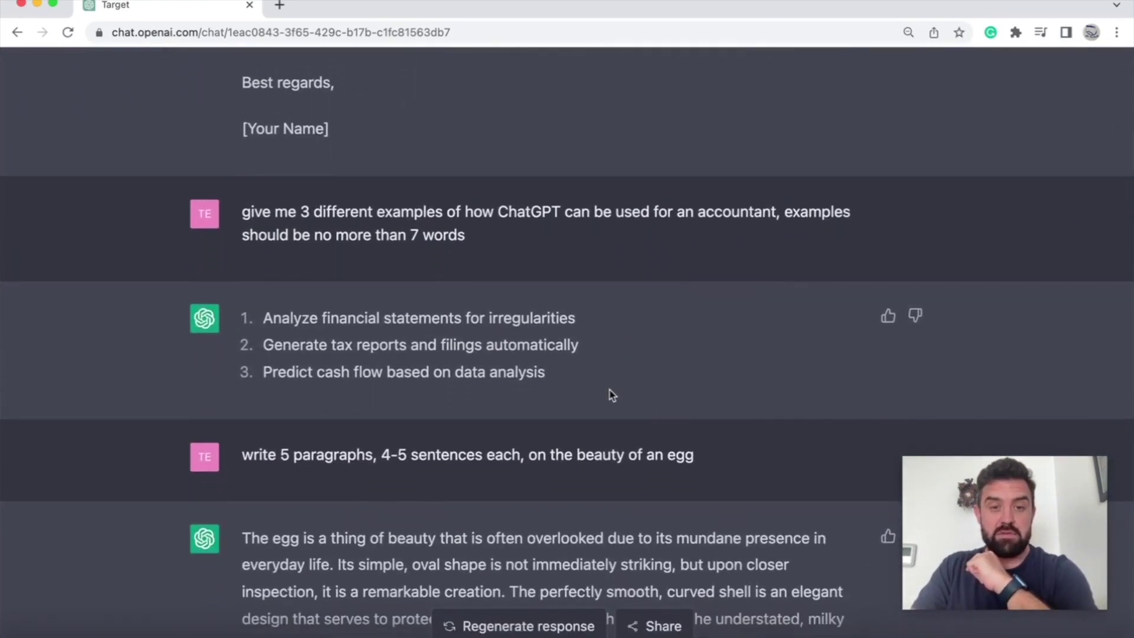
pyautogui.hscroll(2, 612, 395)
pyautogui.scroll(2, 596, 395)
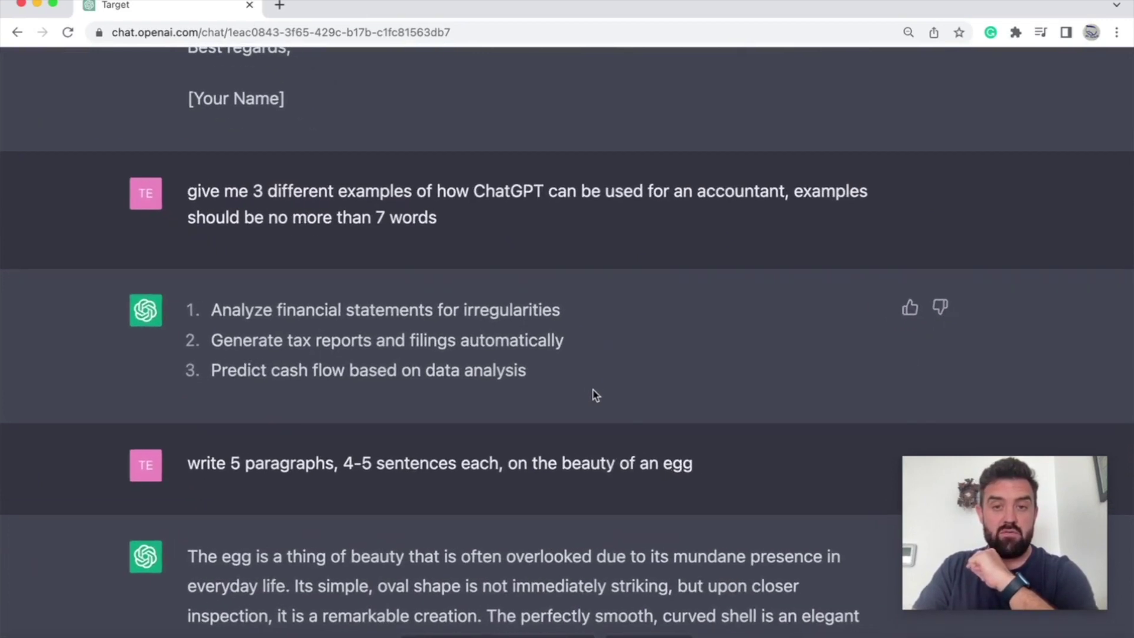
pyautogui.hscroll(1, 596, 395)
pyautogui.scroll(-2, 473, 271)
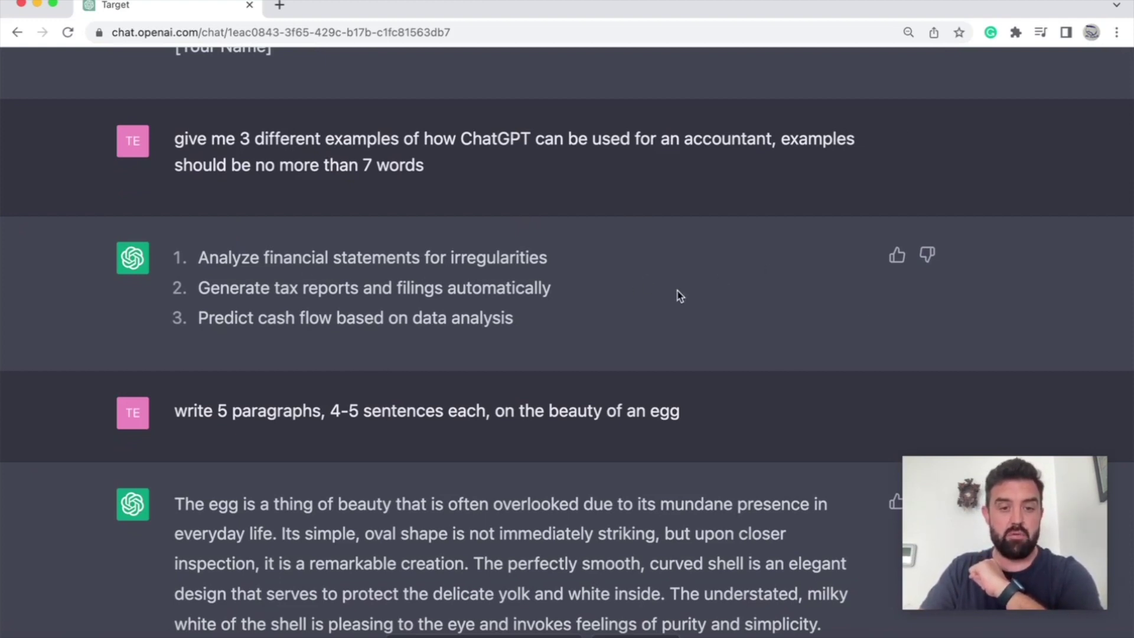
pyautogui.scroll(-3, 678, 291)
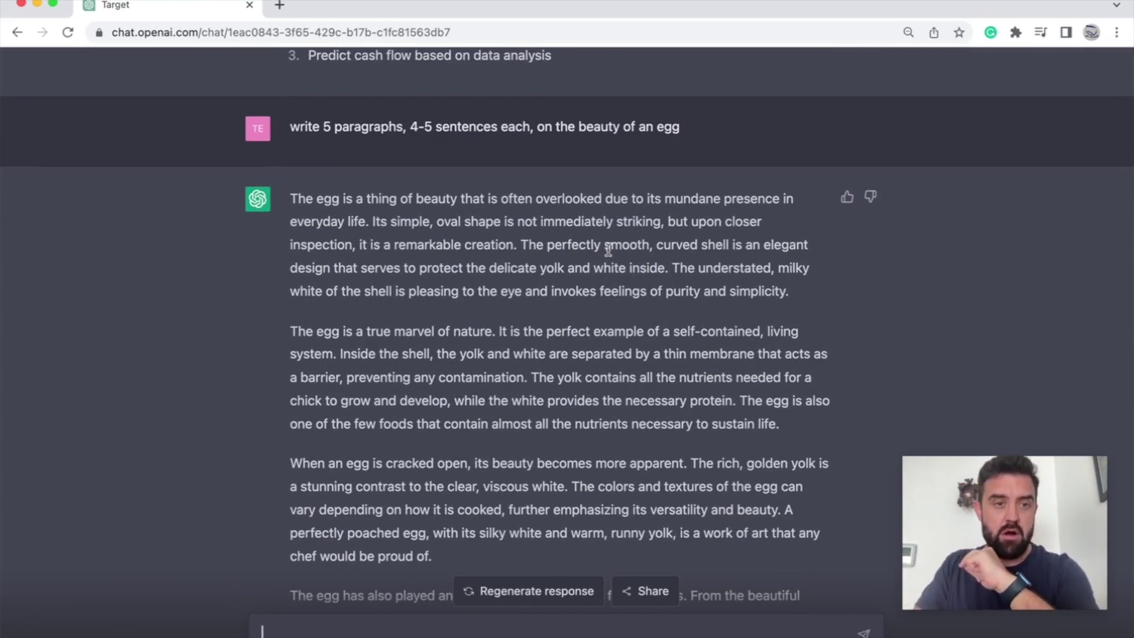
pyautogui.scroll(-1, 609, 250)
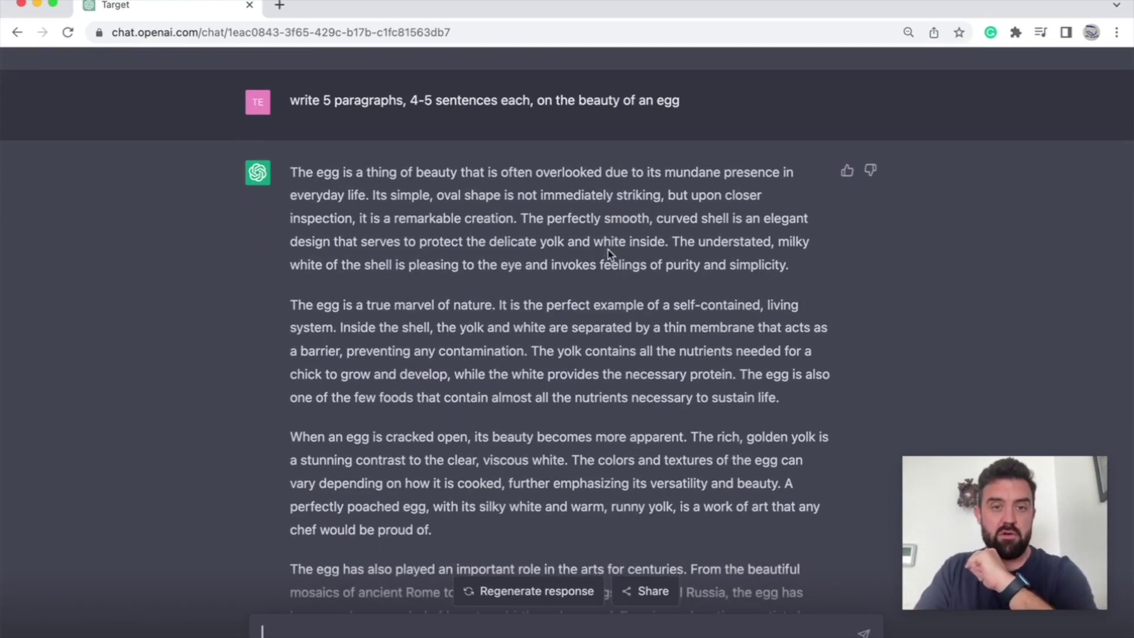
pyautogui.scroll(-5, 608, 253)
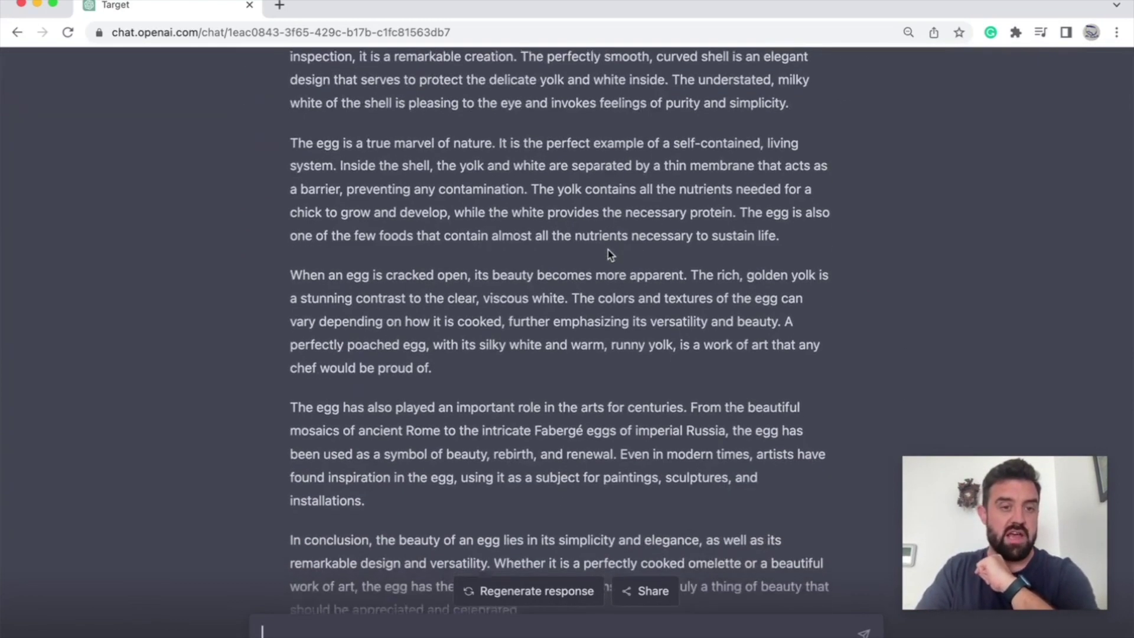
pyautogui.scroll(-4, 608, 254)
pyautogui.scroll(9, 608, 254)
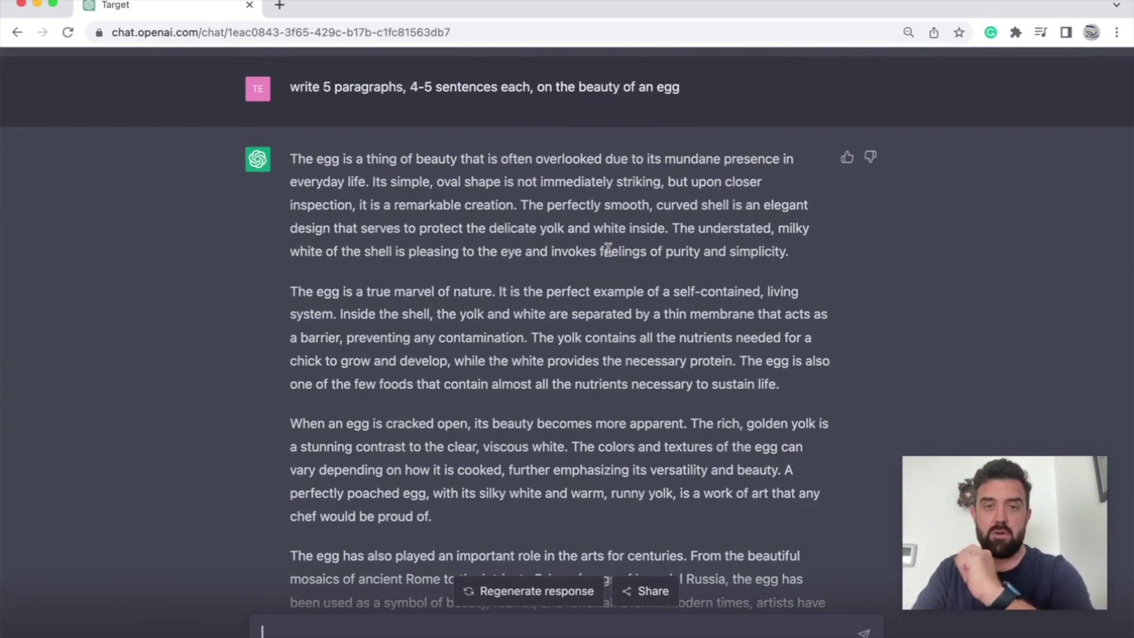
pyautogui.press('super+minus')
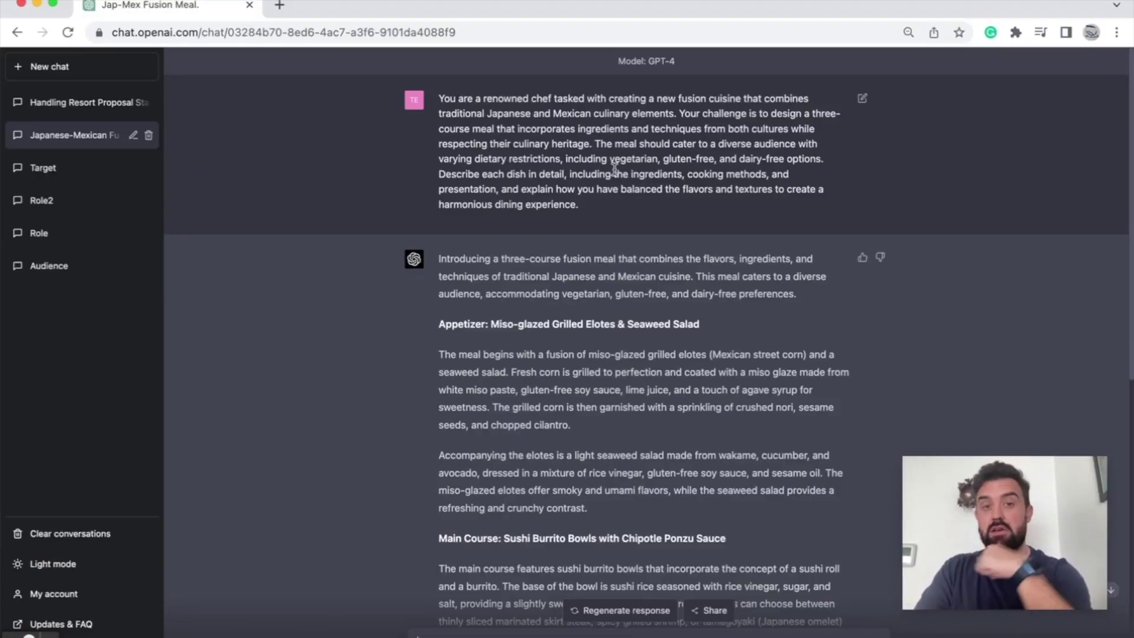
# Scroll the fusion-meal reply past the elotes appetizer to the Sushi Burrito Bowls, then restore normal zoom.
pyautogui.scroll(5, 614, 169)
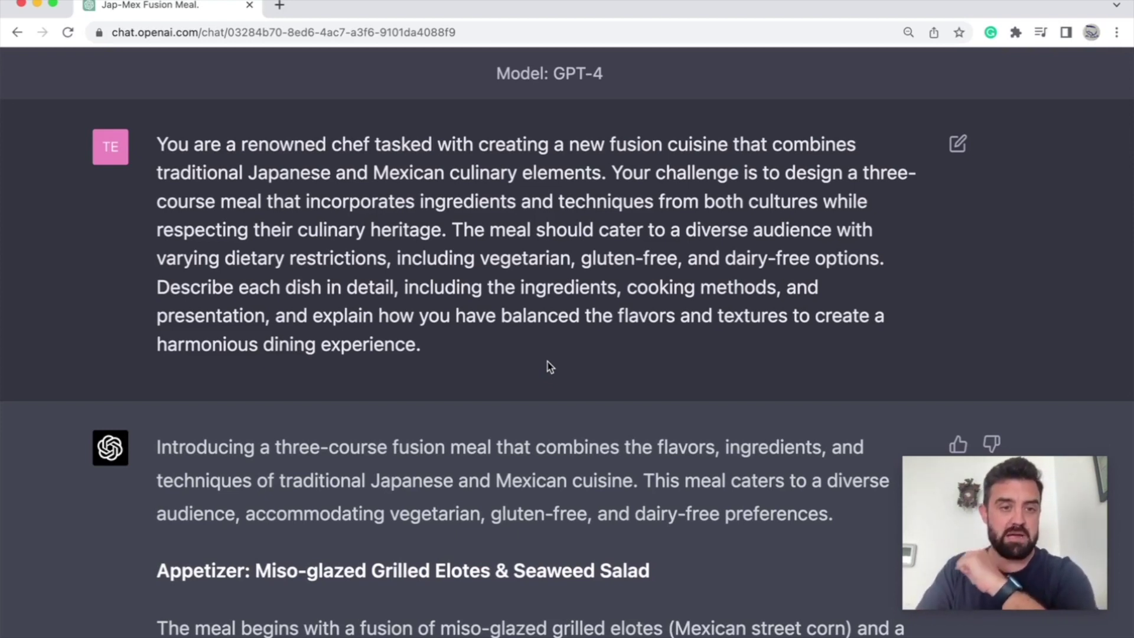
pyautogui.scroll(-1, 547, 361)
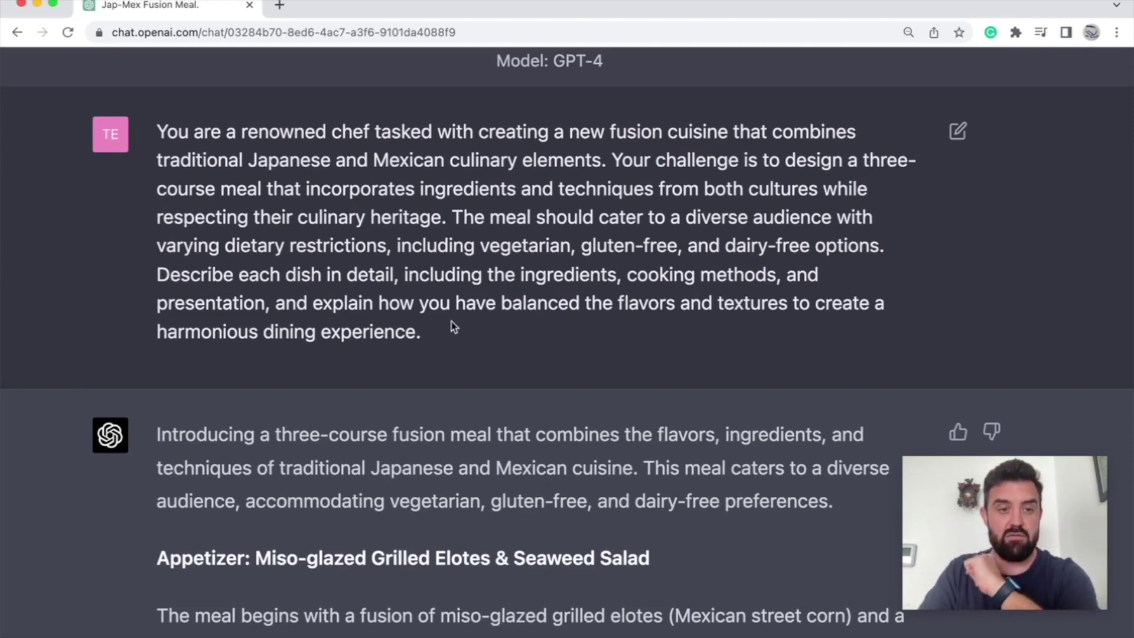
pyautogui.scroll(-1, 519, 356)
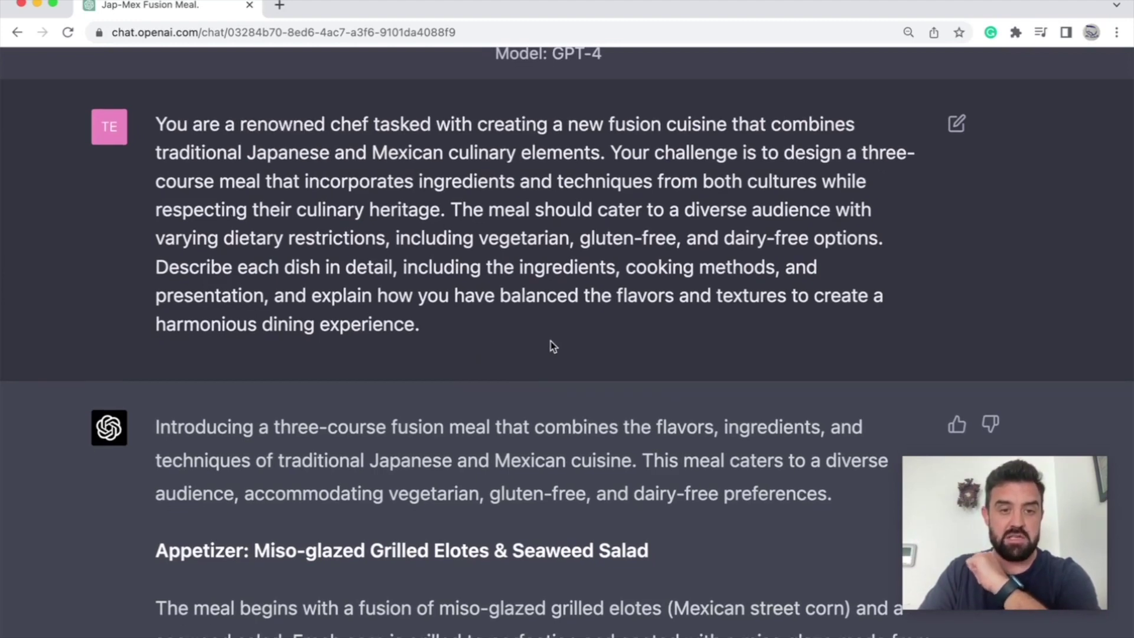
pyautogui.scroll(-3, 551, 341)
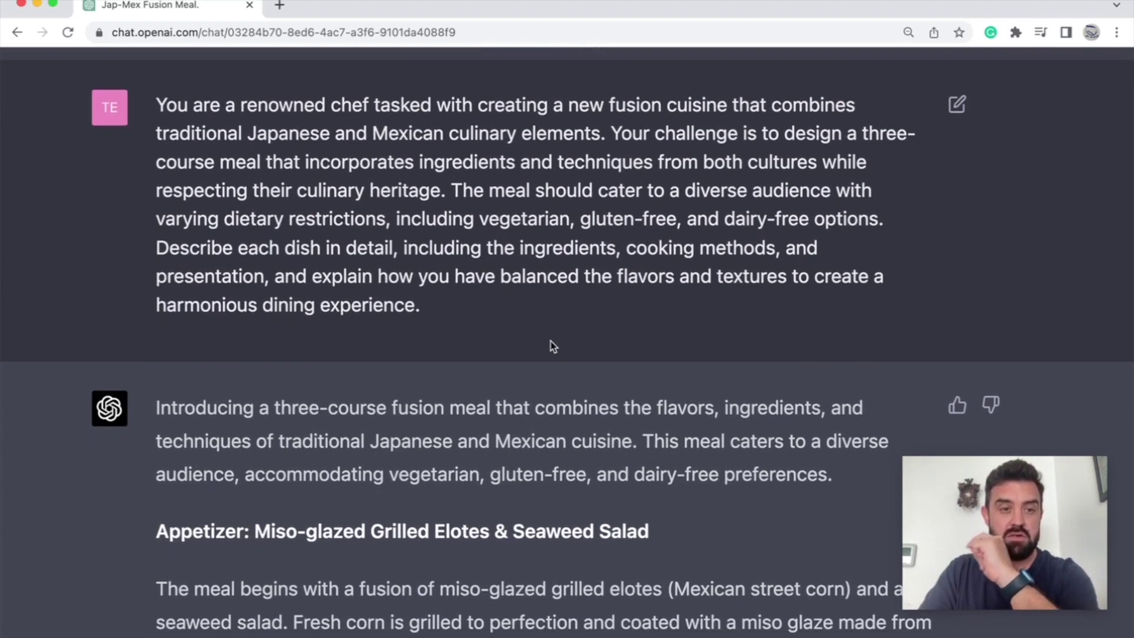
pyautogui.scroll(-3, 551, 341)
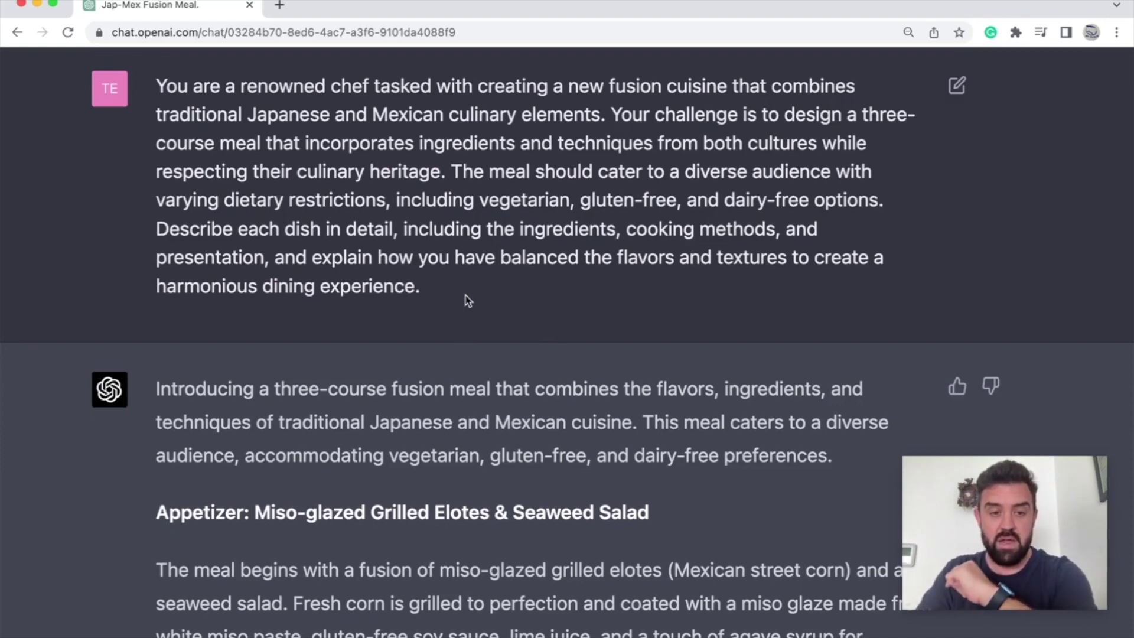
pyautogui.press('super+minus')
pyautogui.press('super+minus')
pyautogui.press('super+minus')
pyautogui.scroll(-5, 532, 371)
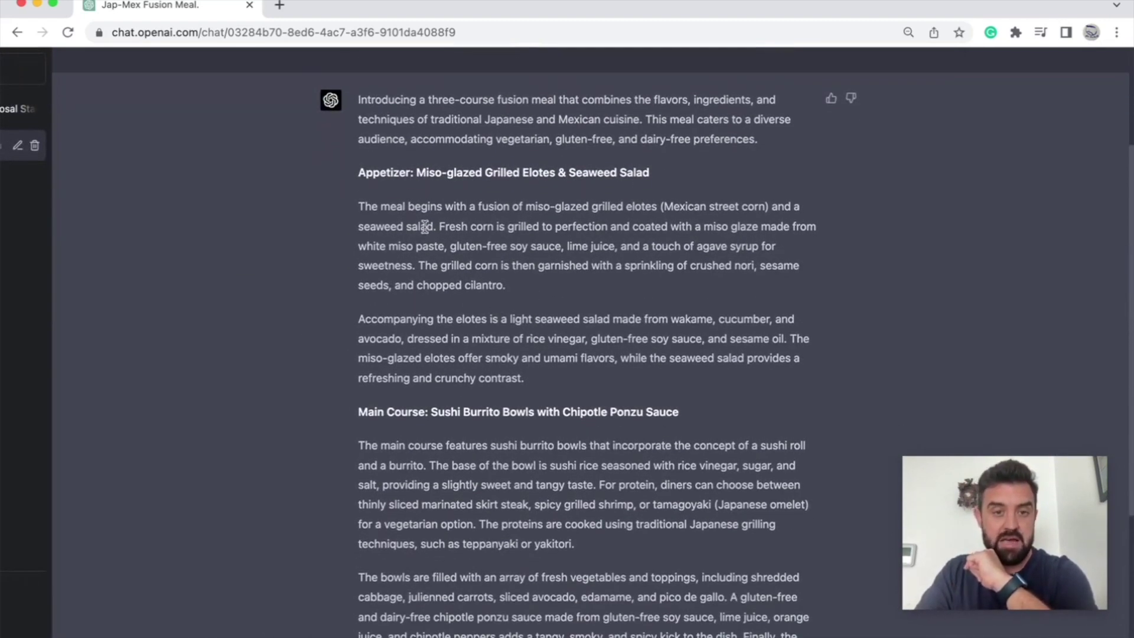
pyautogui.scroll(-1, 661, 316)
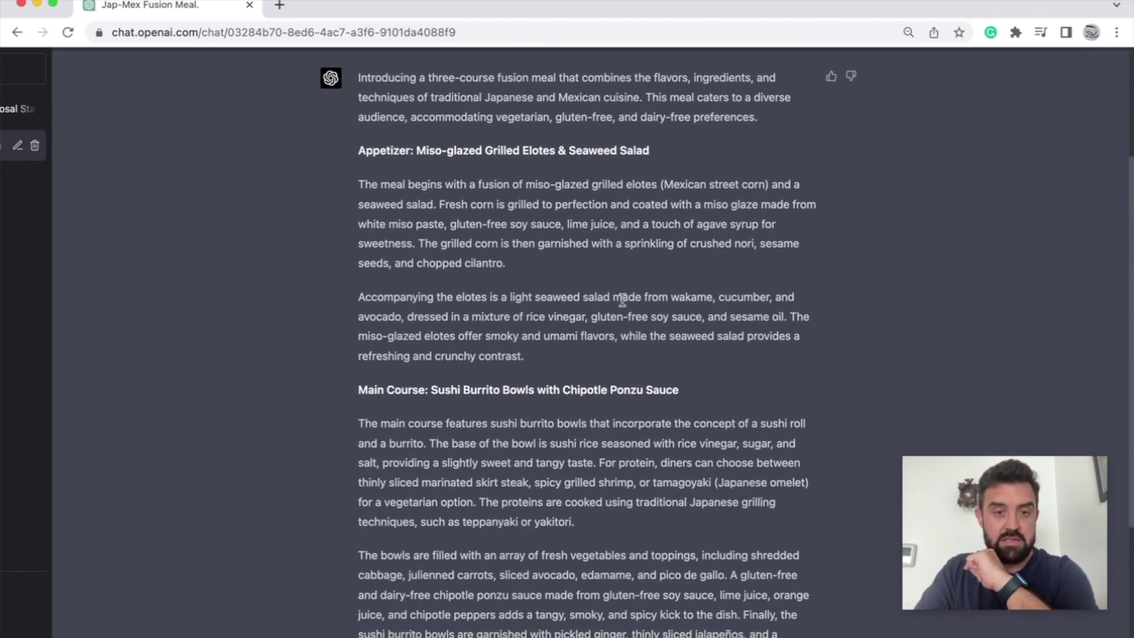
pyautogui.scroll(-5, 718, 394)
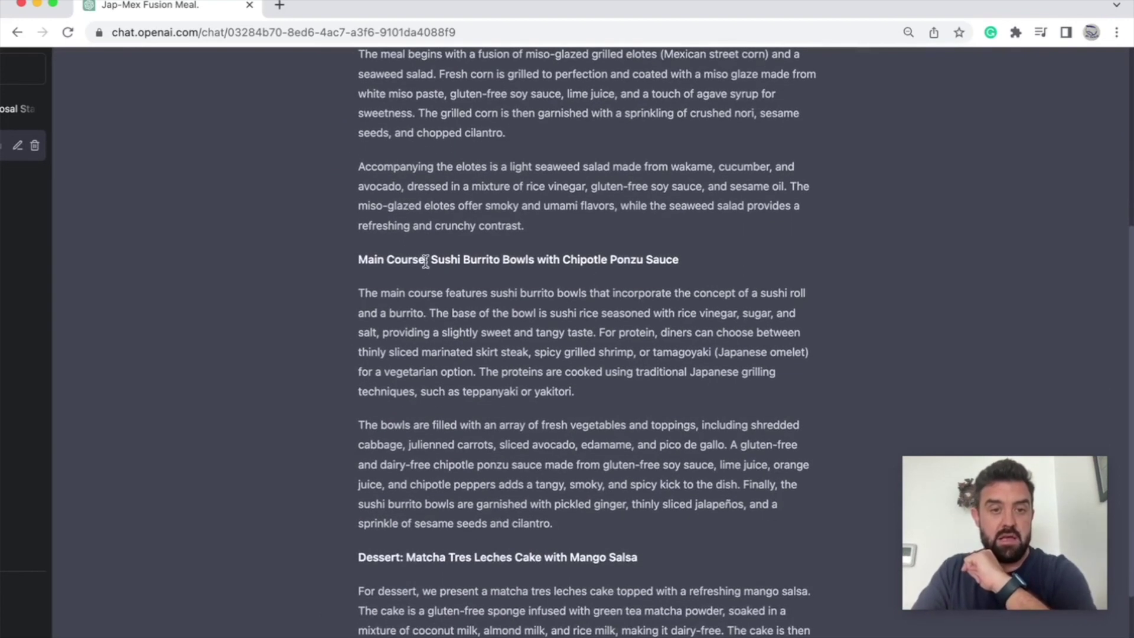
pyautogui.scroll(-5, 424, 453)
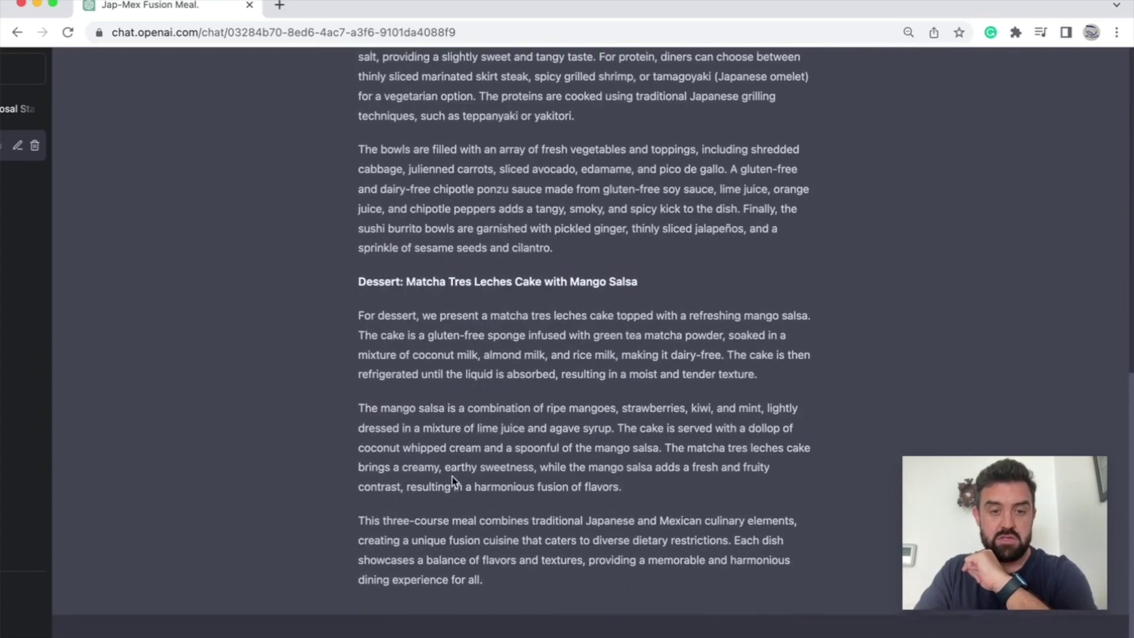
pyautogui.scroll(4, 453, 480)
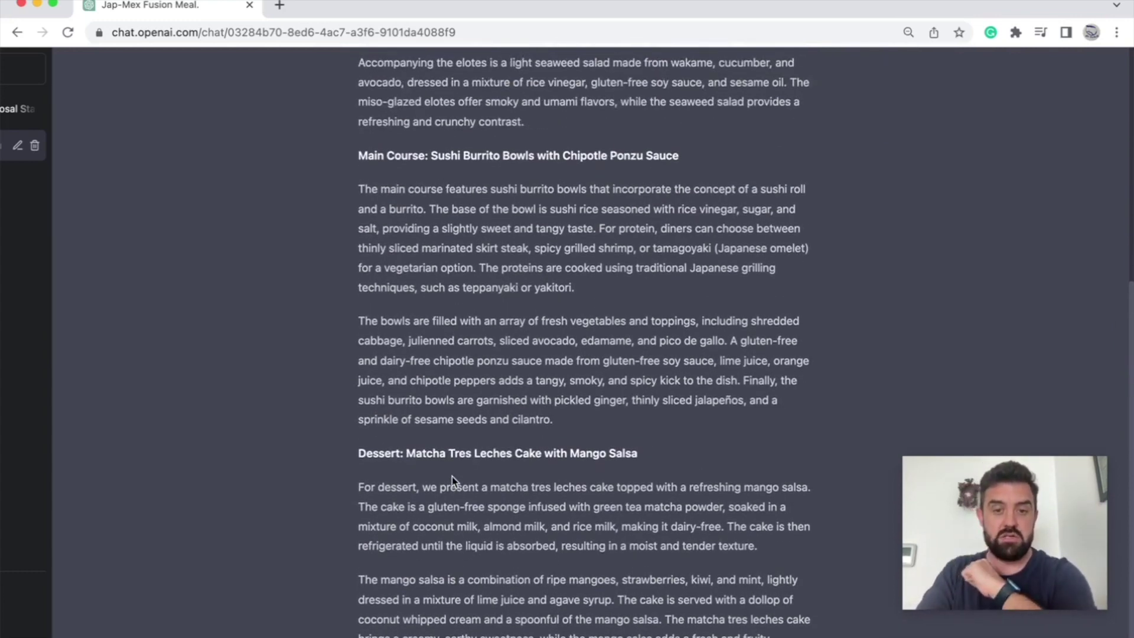
pyautogui.scroll(15, 452, 480)
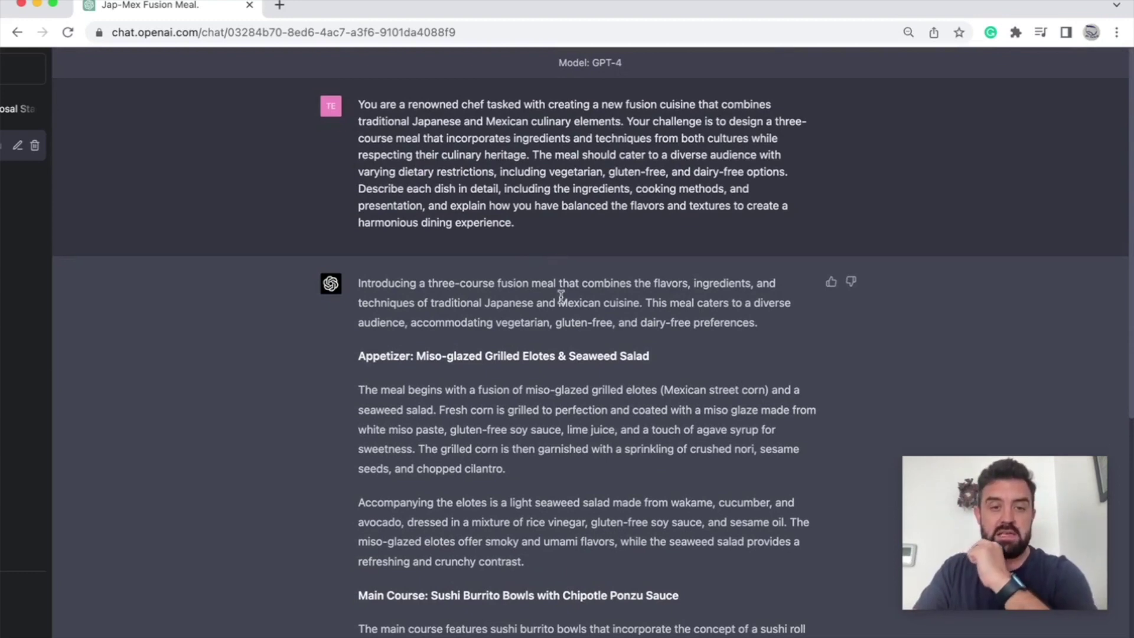
pyautogui.scroll(-2, 544, 298)
pyautogui.scroll(-8, 532, 322)
pyautogui.scroll(10, 527, 447)
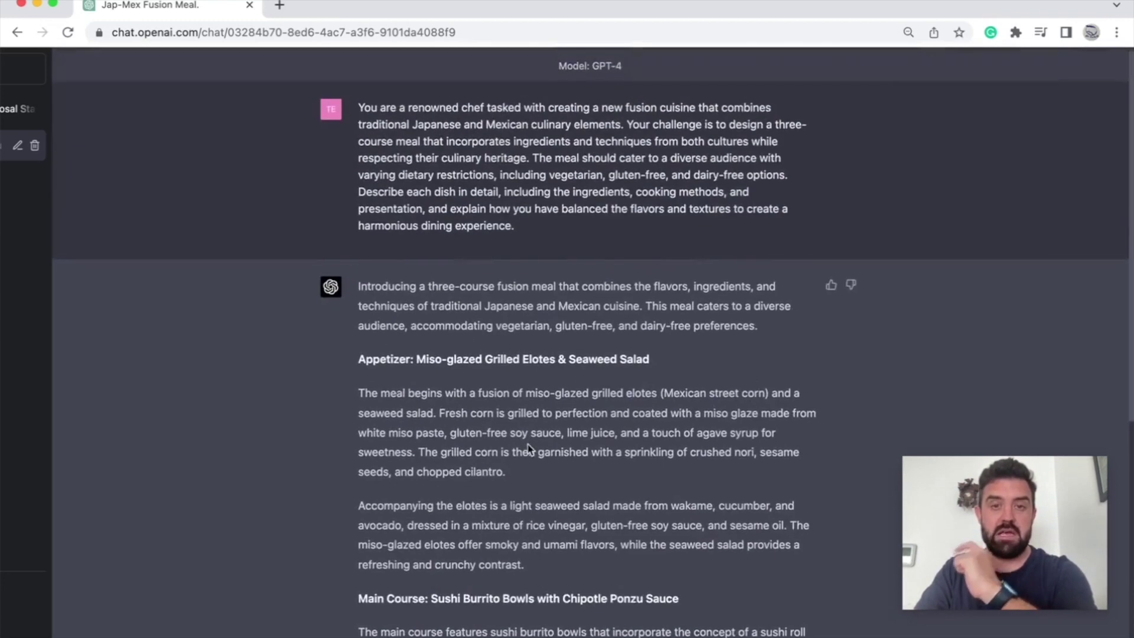